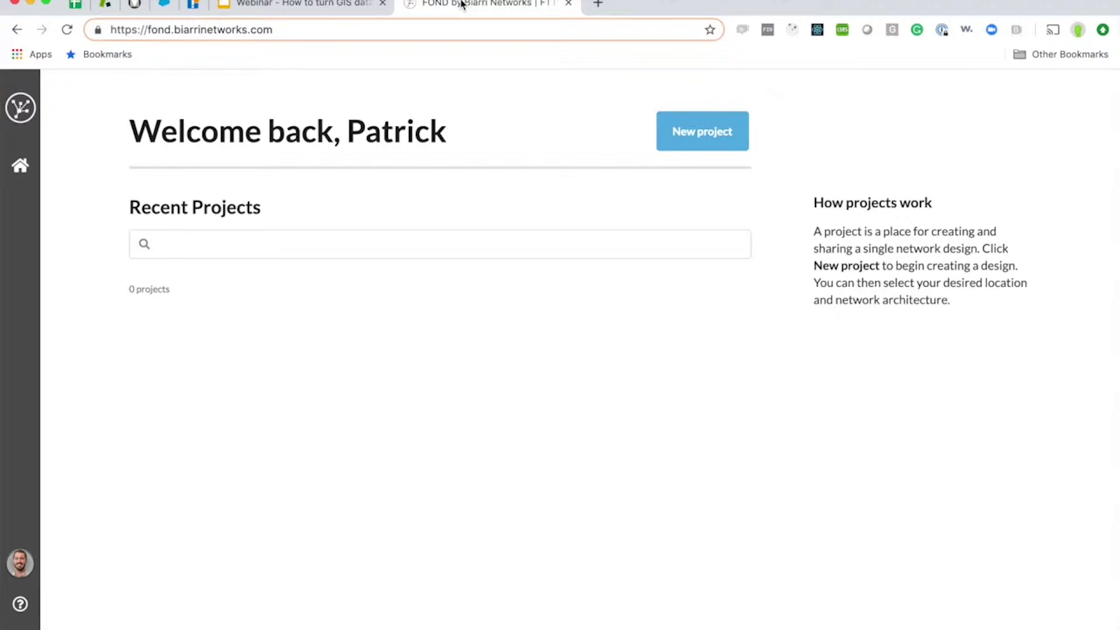
Step: Start a new project from the FOND home page, which lists no projects yet
left_click(704, 124)
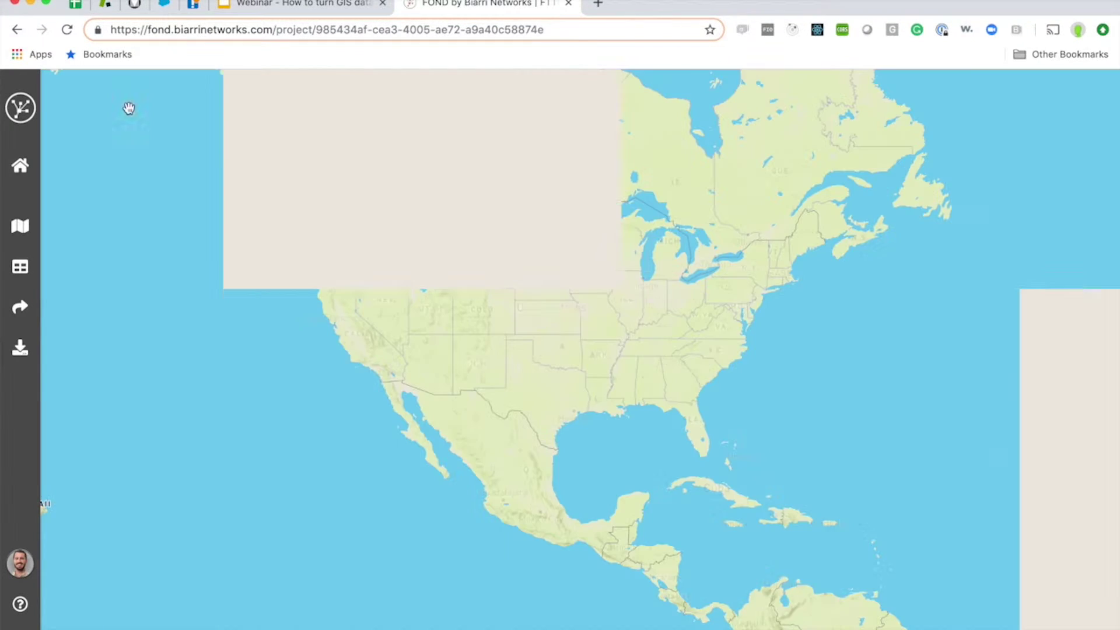
Step: Rename the untitled project to 'Webinar 1' and bring up the architecture selection
left_click(125, 110)
type("Webinar 1")
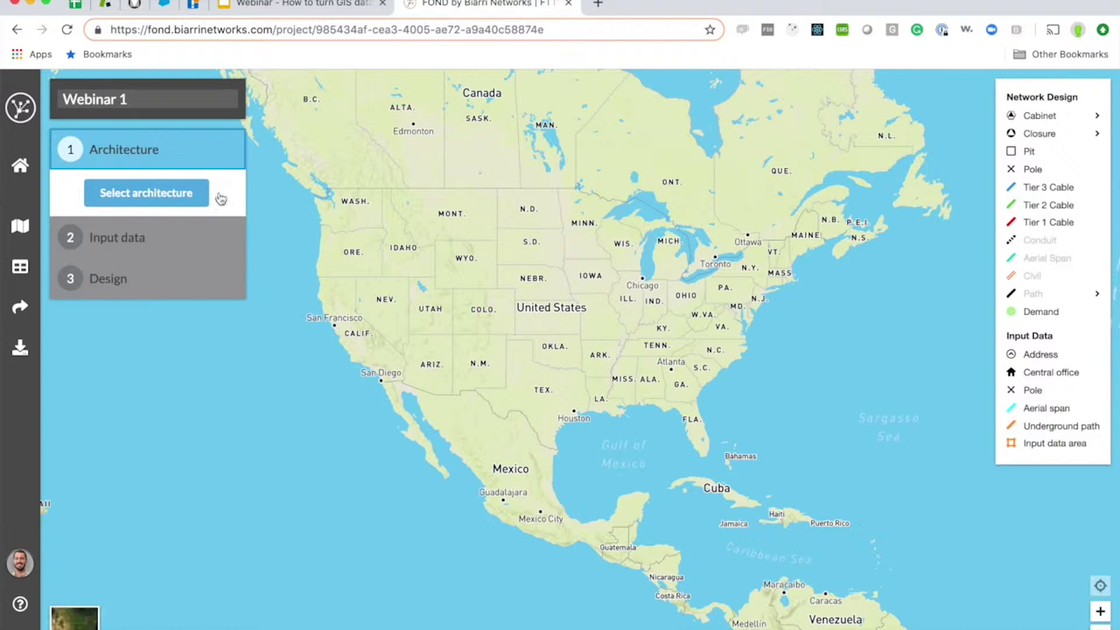
left_click(289, 243)
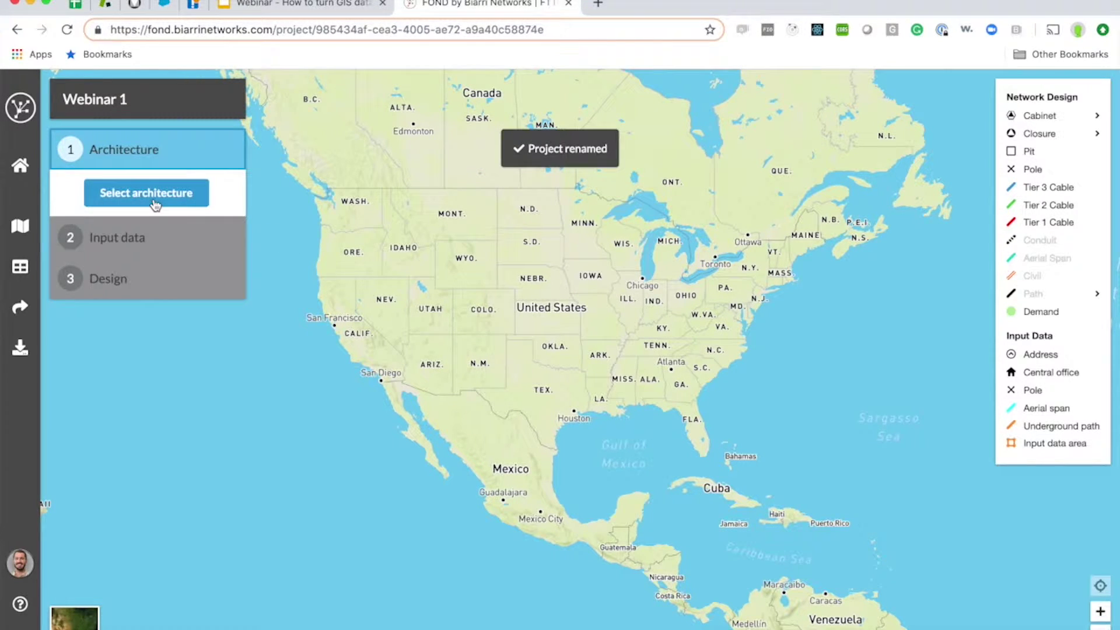
left_click(155, 202)
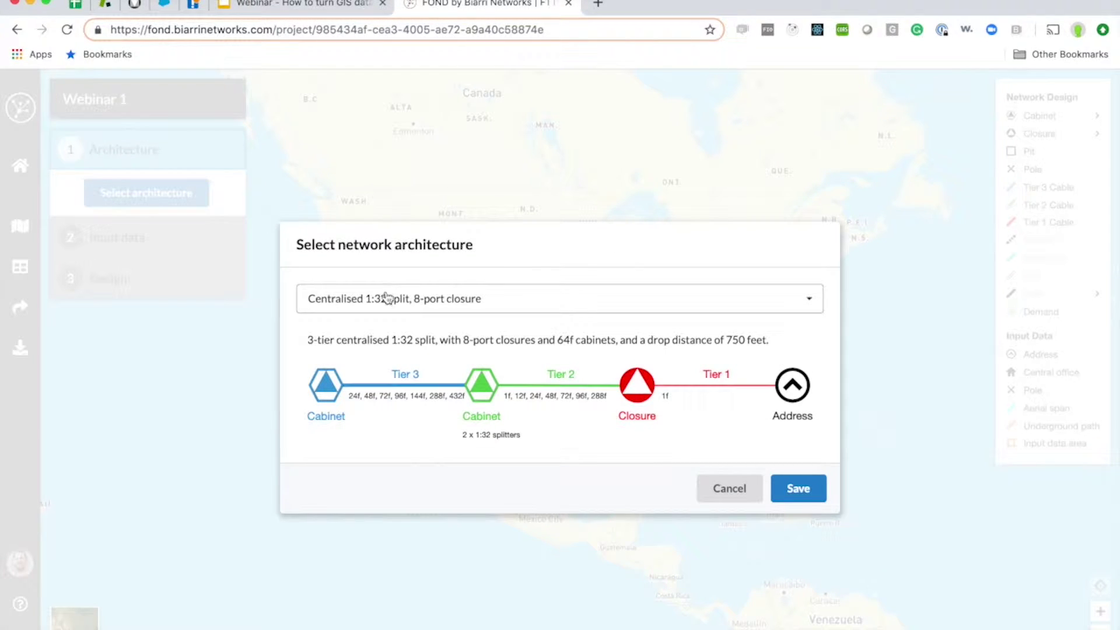
Step: Choose the 'Centralised 1:32 split, 288f cabinet, 8-port closure' architecture and save it
left_click(388, 300)
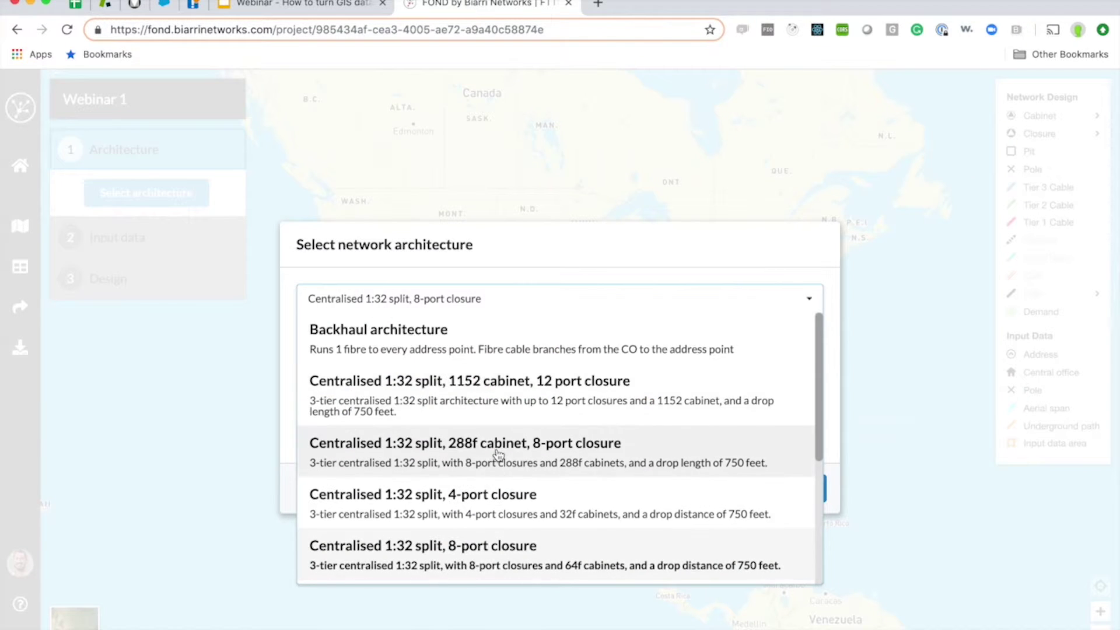
scroll(498, 455, "down", 3)
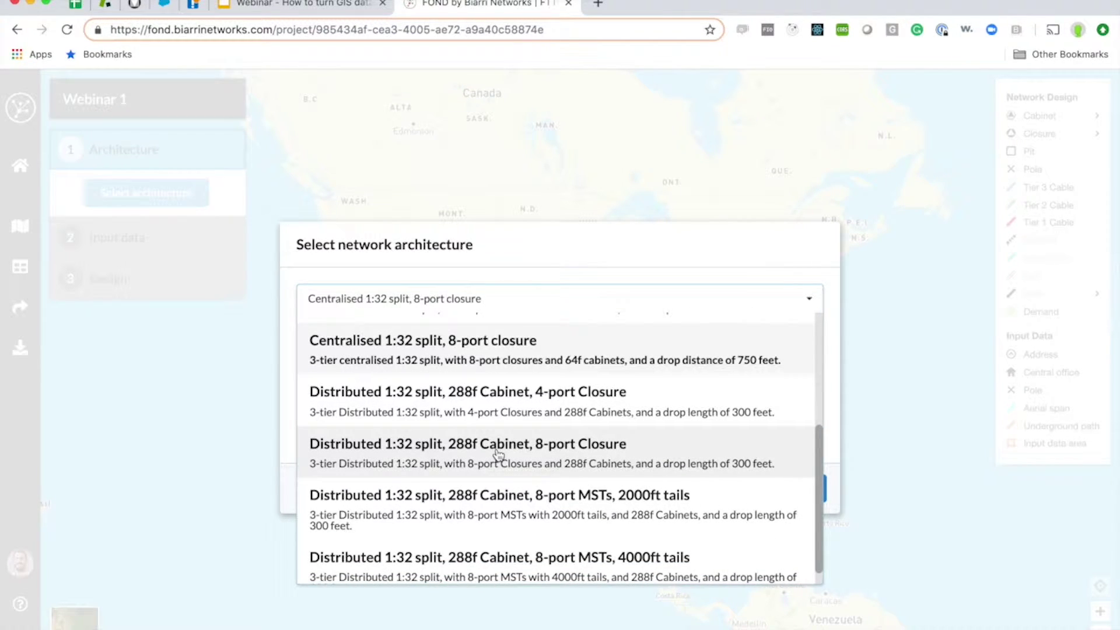
scroll(498, 455, "up", 3)
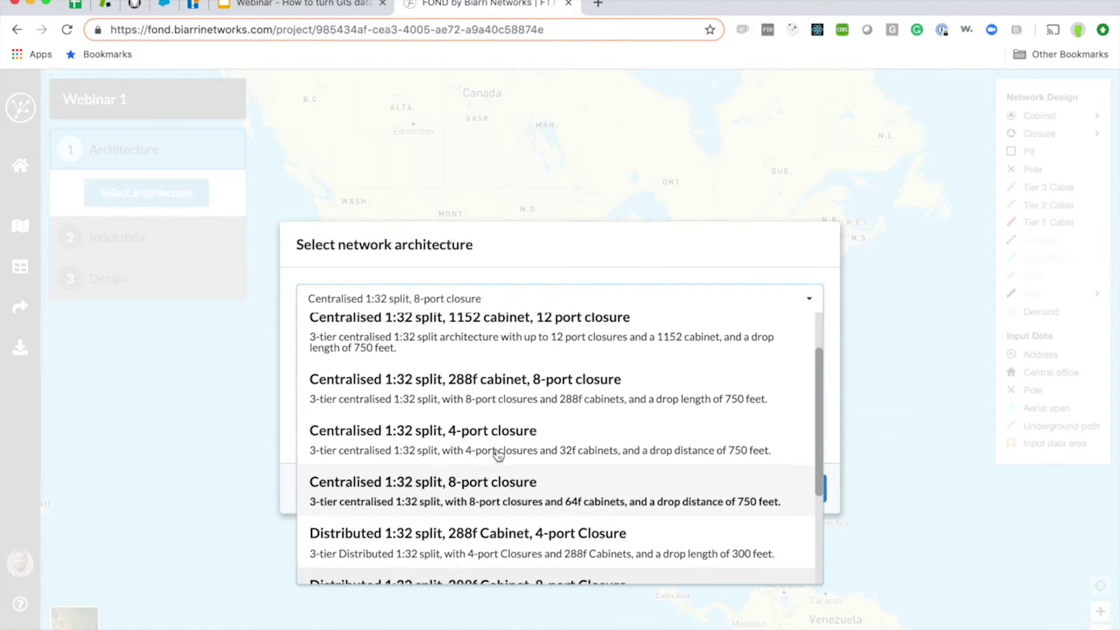
scroll(498, 455, "up", 1)
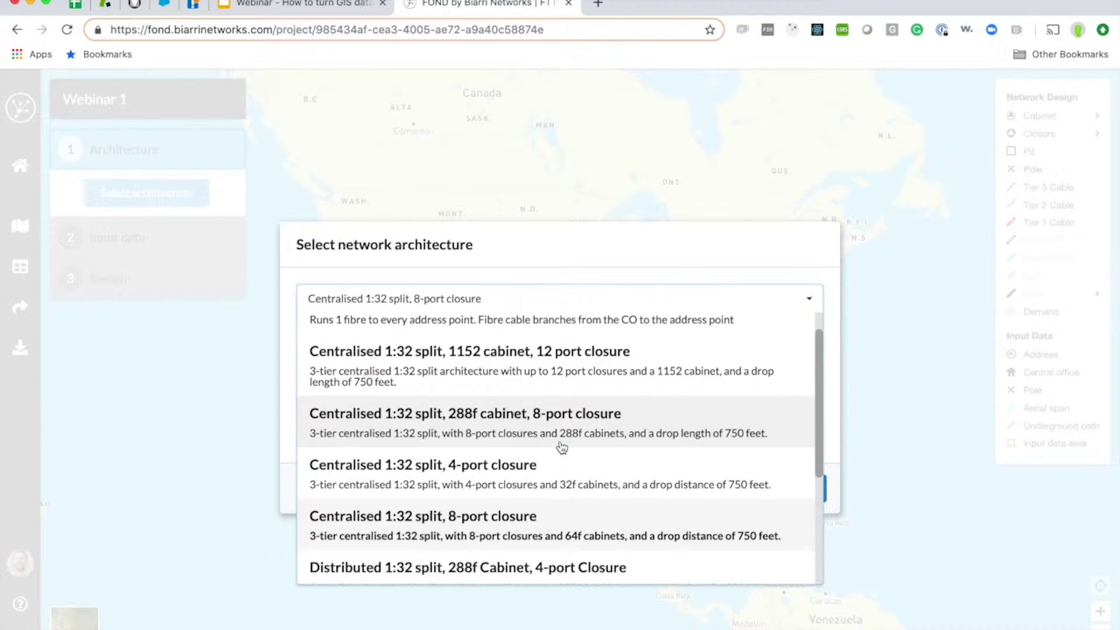
left_click(562, 448)
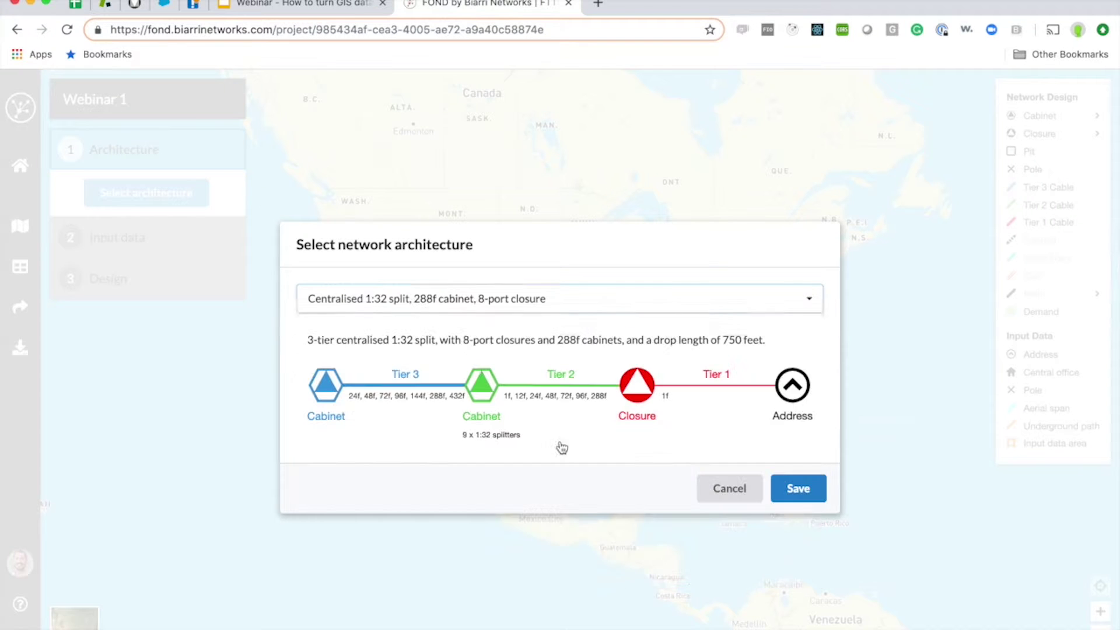
left_click(784, 481)
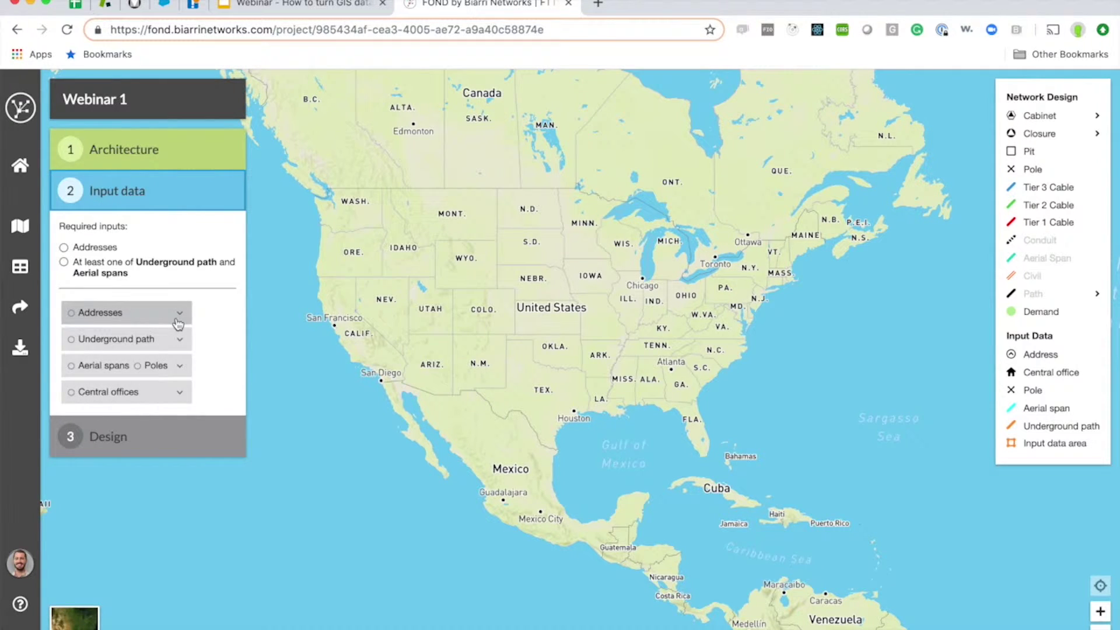
Step: Choose Area select from the Addresses options to pick addresses from a map area
left_click(178, 323)
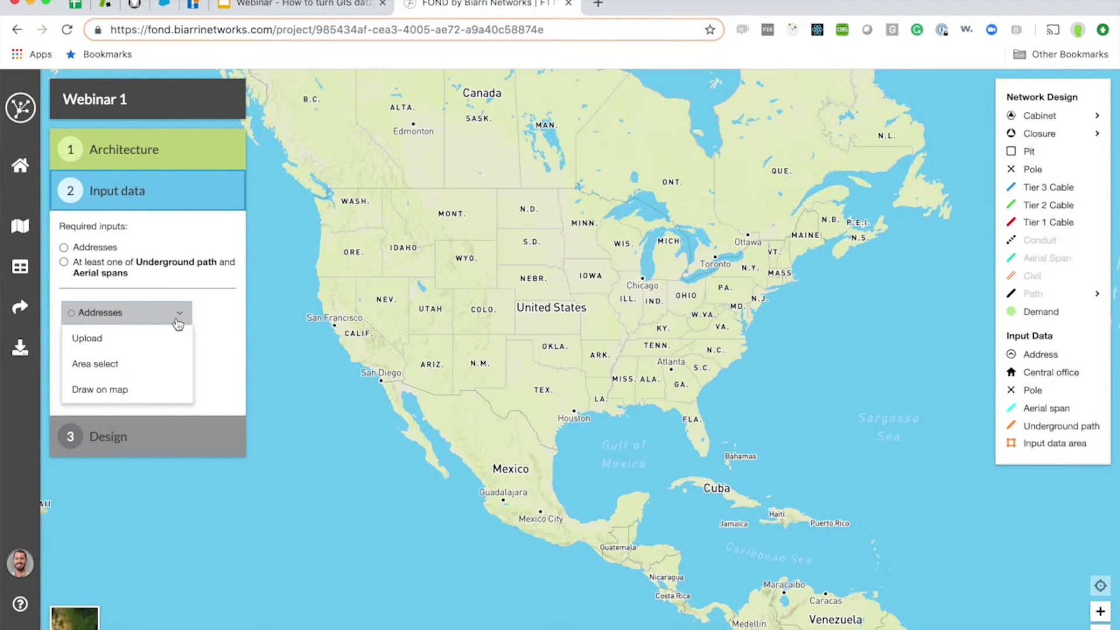
left_click(159, 364)
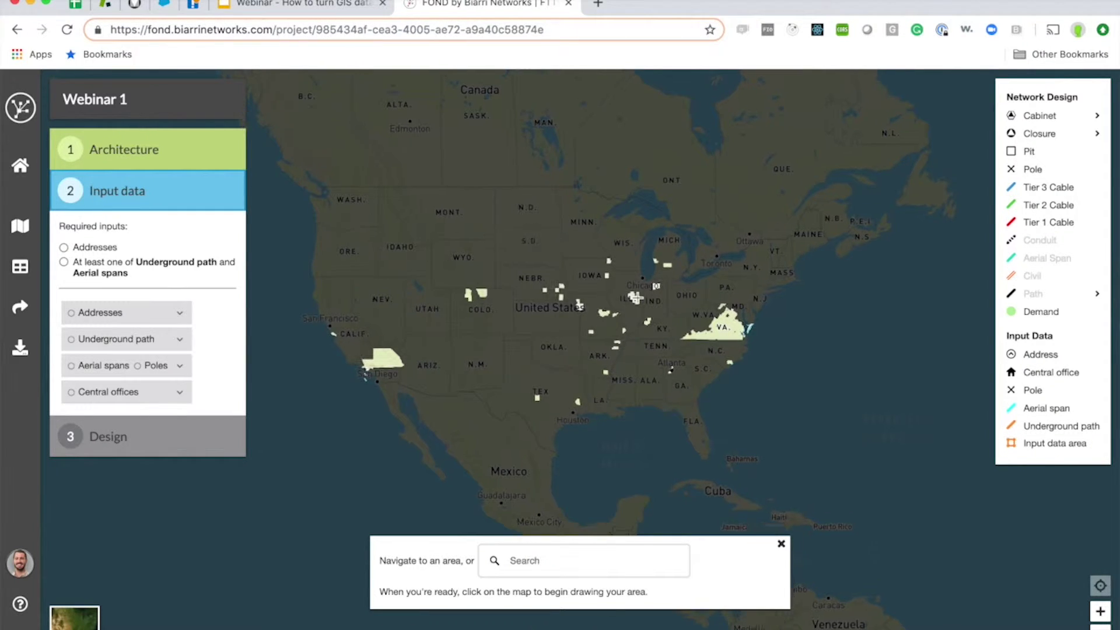
Step: Zoom the map in on Monticello until its streets are readable
scroll(635, 298, "up", 2)
scroll(638, 298, "up", 4)
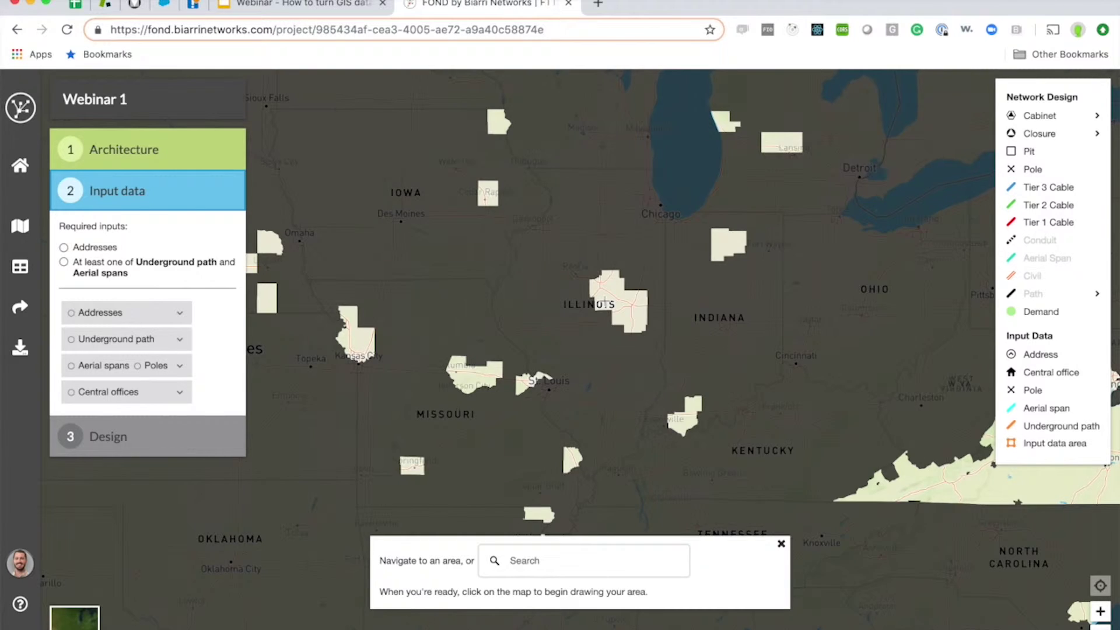
scroll(607, 302, "up", 3)
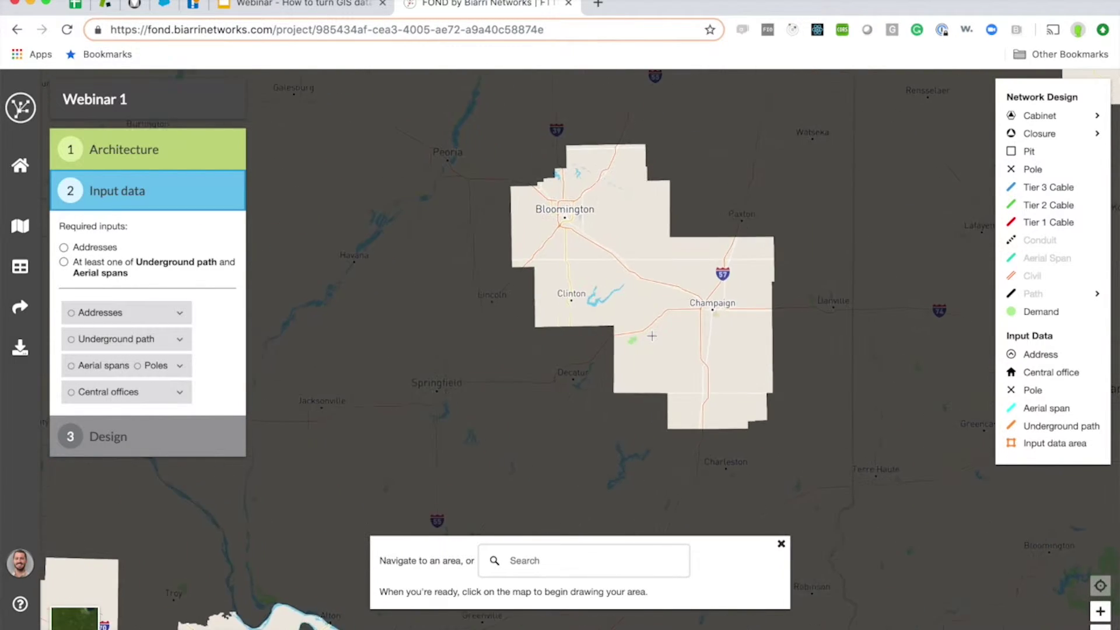
scroll(652, 336, "up", 2)
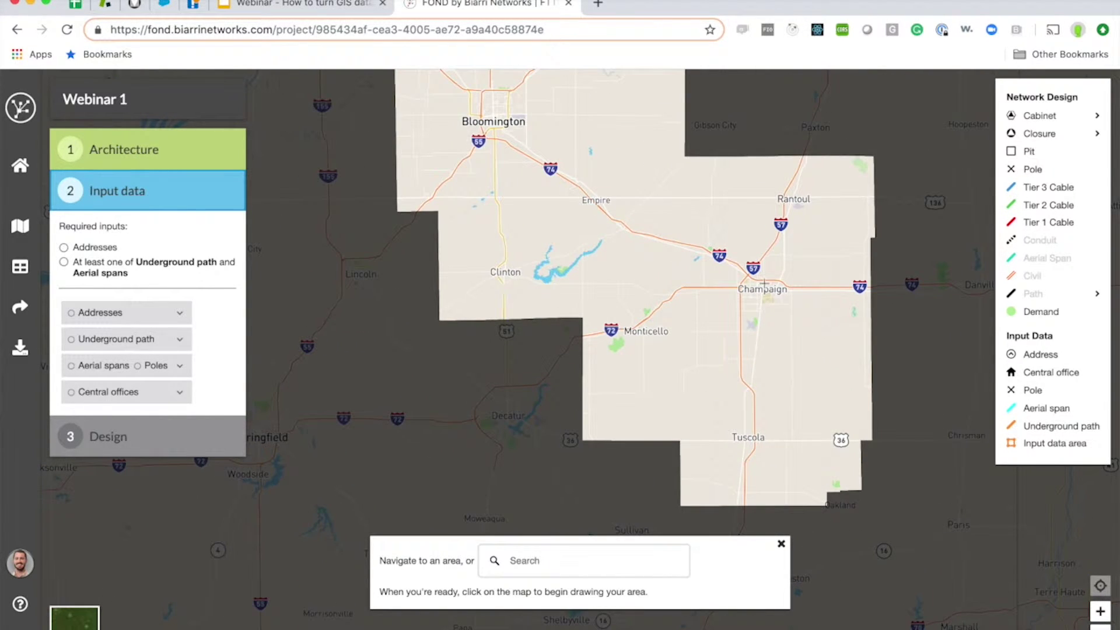
scroll(632, 333, "up", 2)
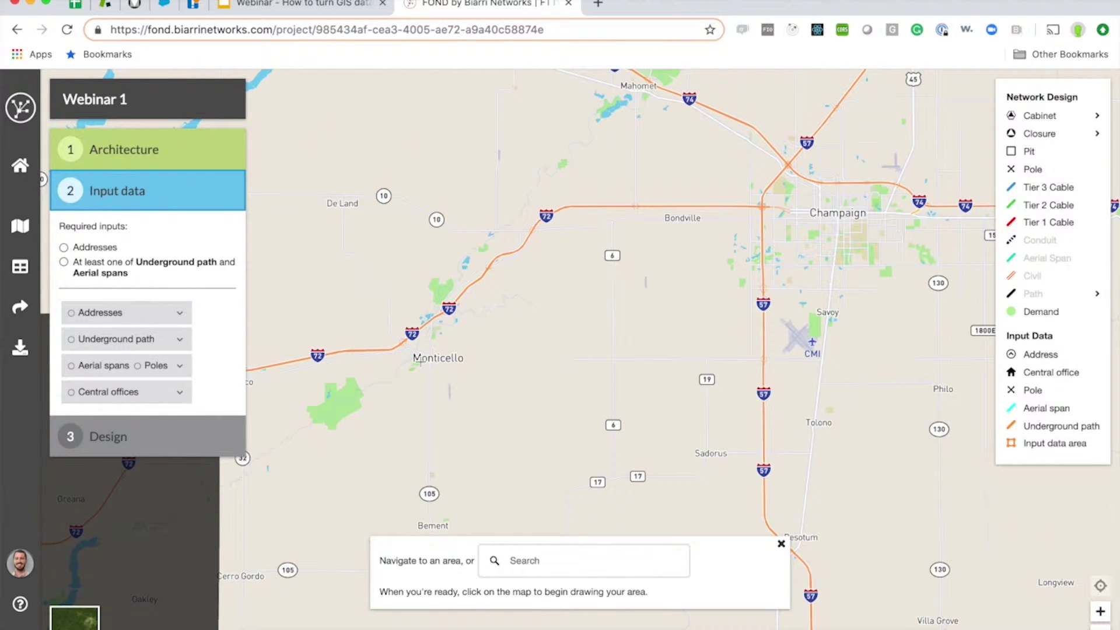
scroll(418, 360, "up", 3)
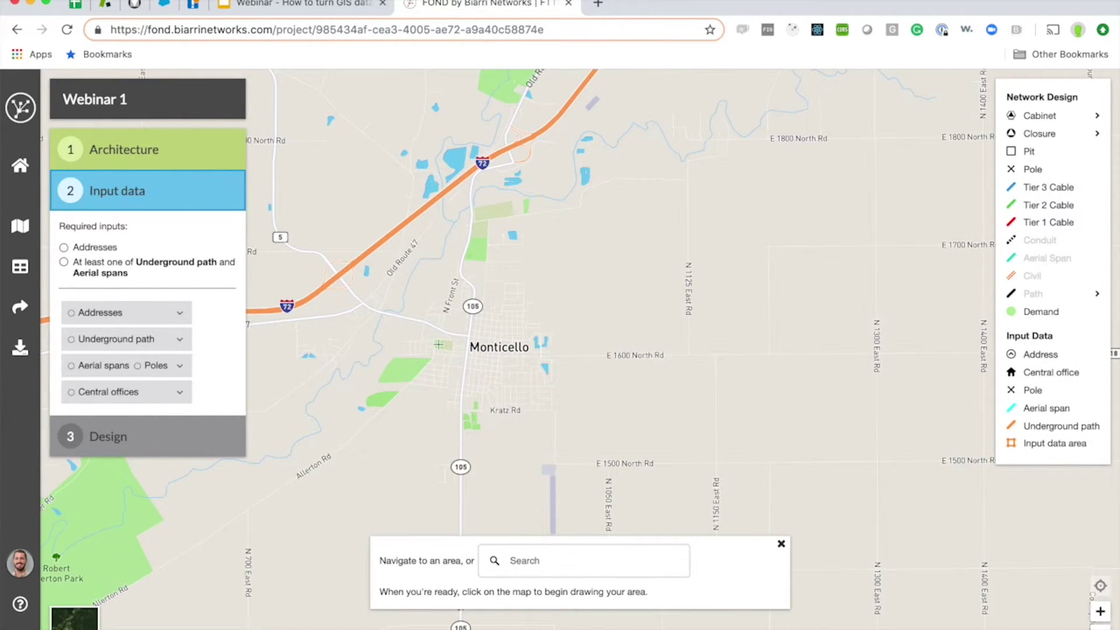
scroll(438, 345, "up", 3)
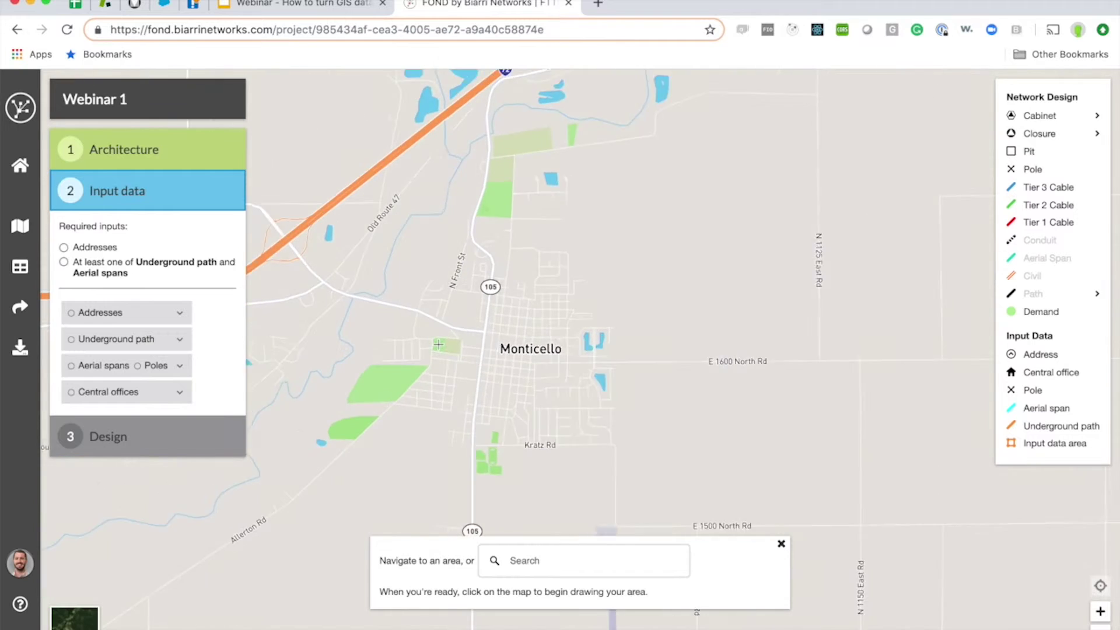
Step: Draw the input area polygon around western Monticello, from W Center St past route 105 to the golf club
left_click(374, 294)
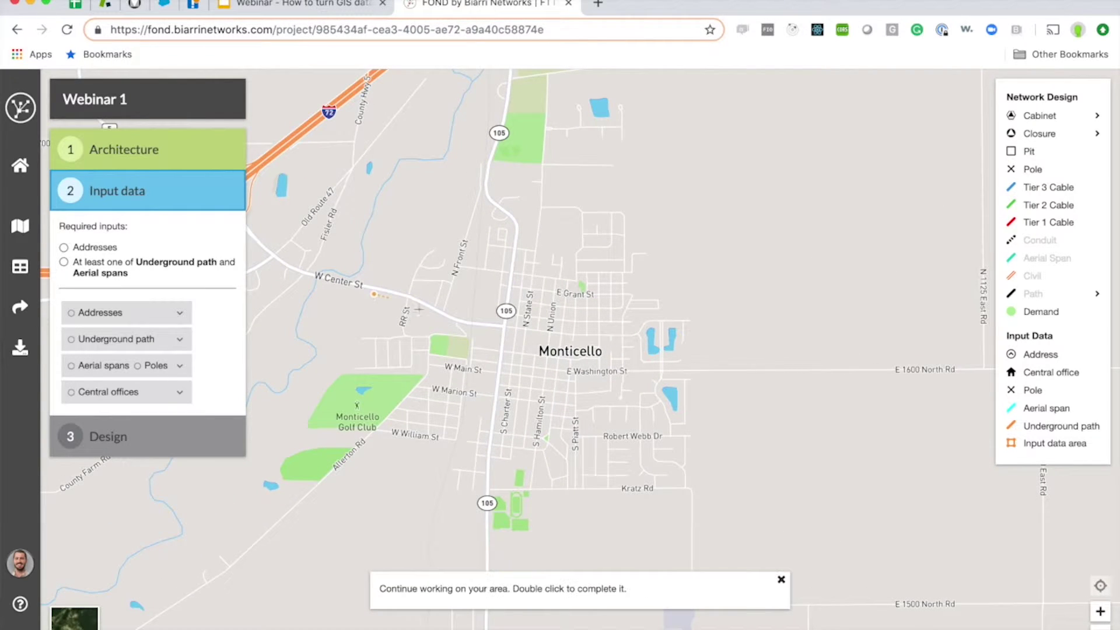
left_click(501, 330)
left_click(512, 336)
left_click(495, 479)
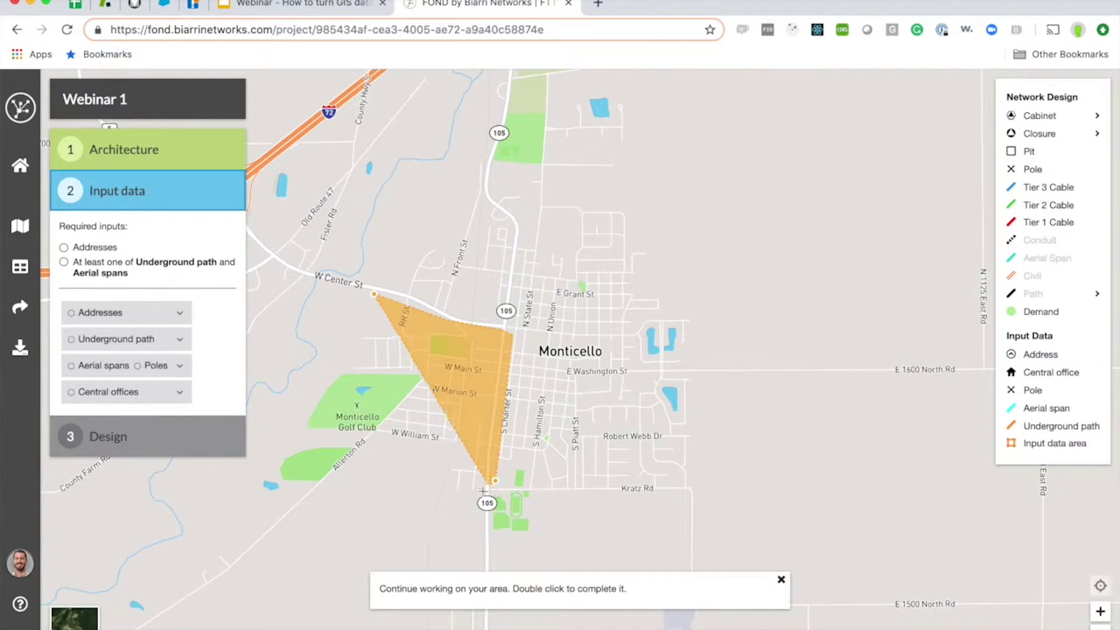
left_click(457, 498)
left_click(371, 490)
double_click(341, 351)
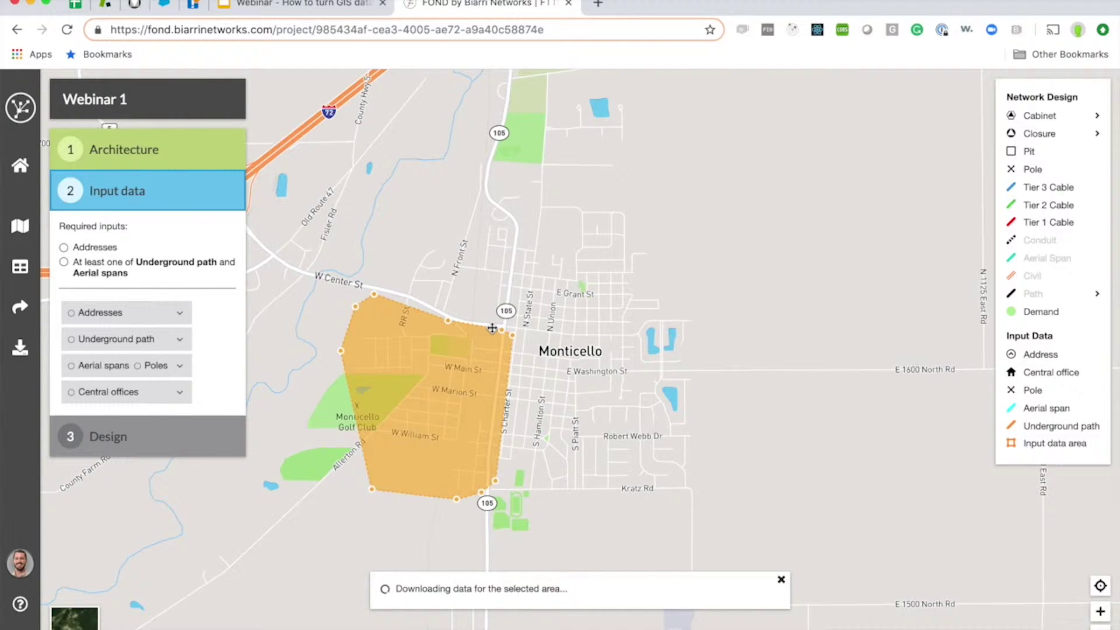
Step: Import the Underground path and 464 Addresses, then hide the Input data area overlay
scroll(462, 319, "up", 3)
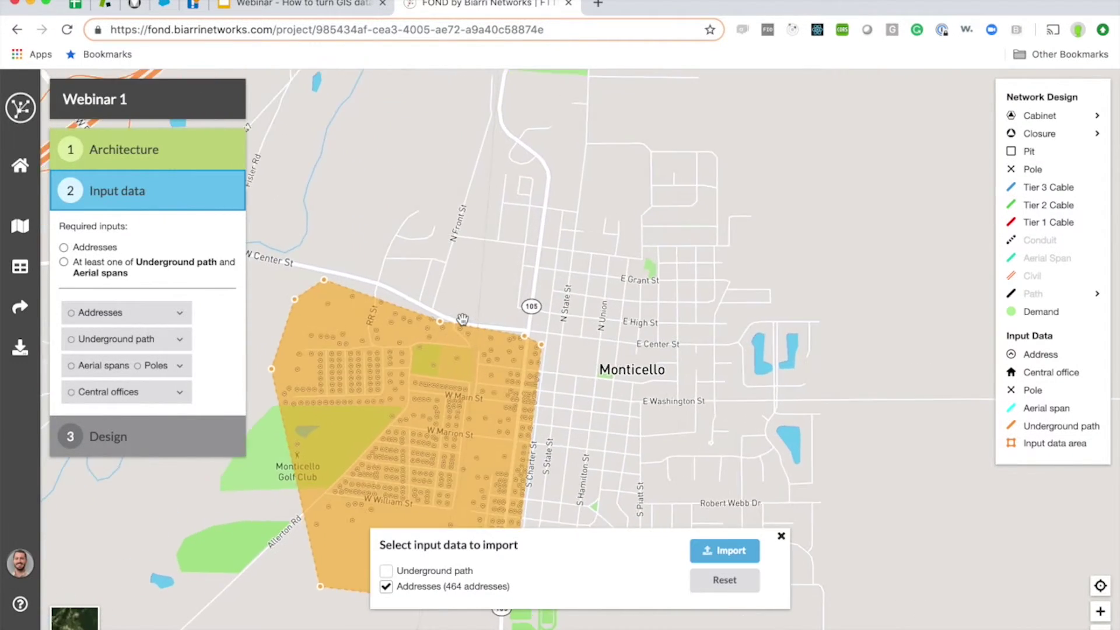
left_click_drag(514, 265, 559, 168)
left_click(386, 571)
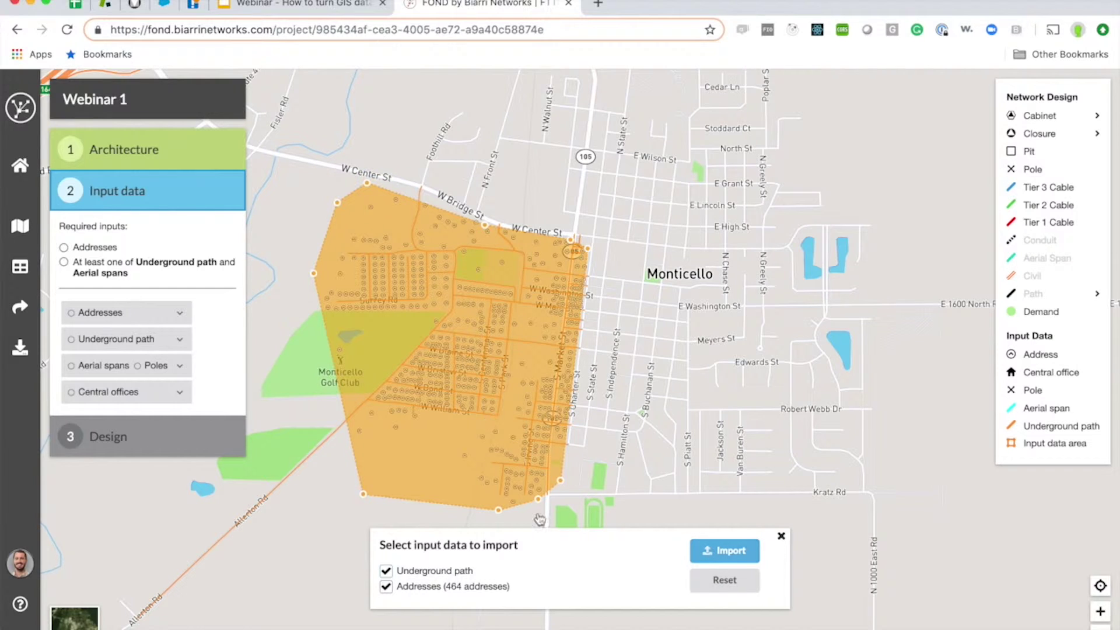
scroll(500, 361, "up", 2)
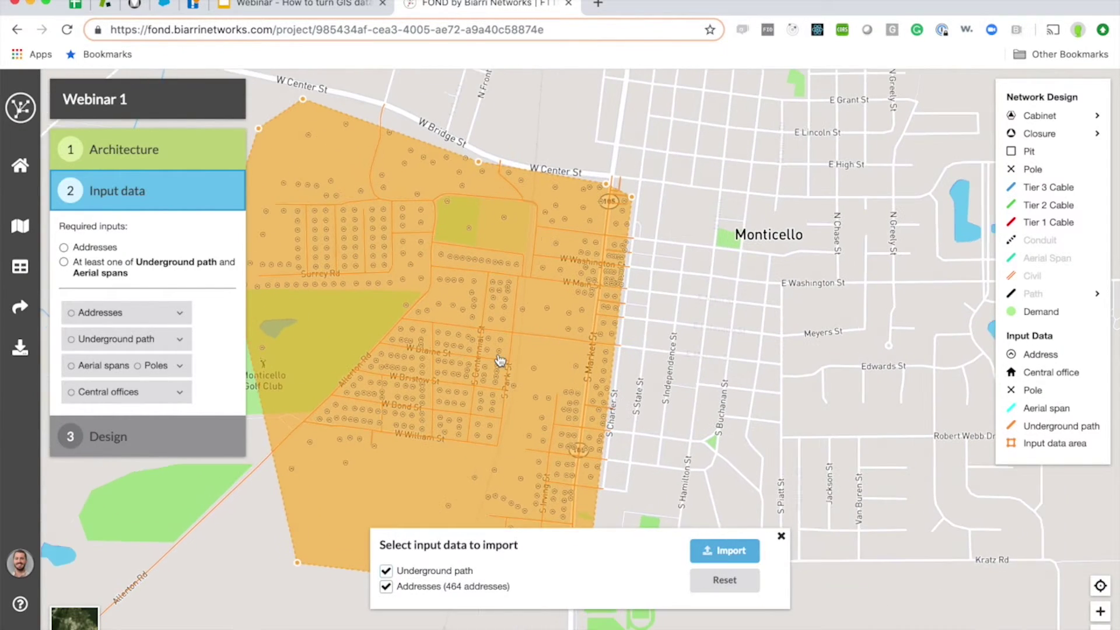
left_click(737, 558)
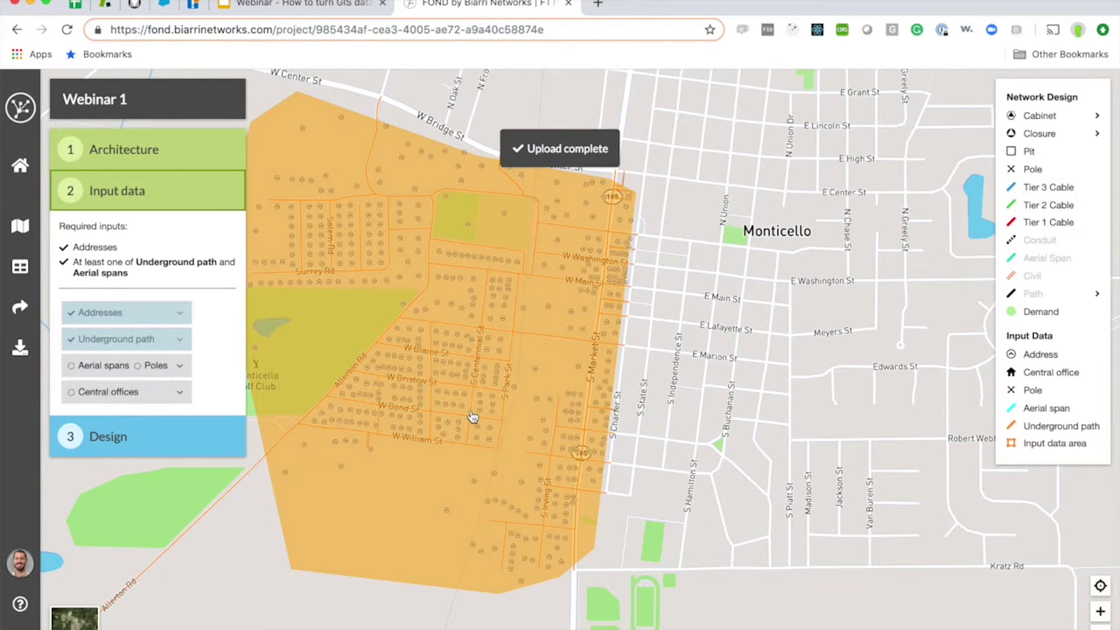
left_click(1037, 444)
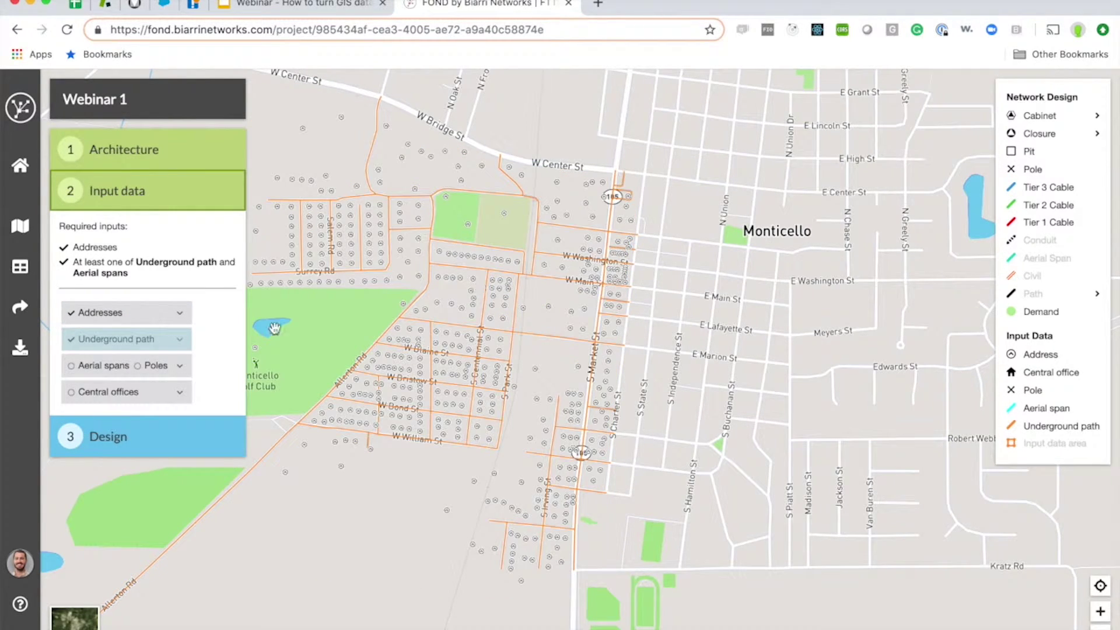
Step: Place a central office where W Center St meets route 105, then start generating the design
left_click(172, 392)
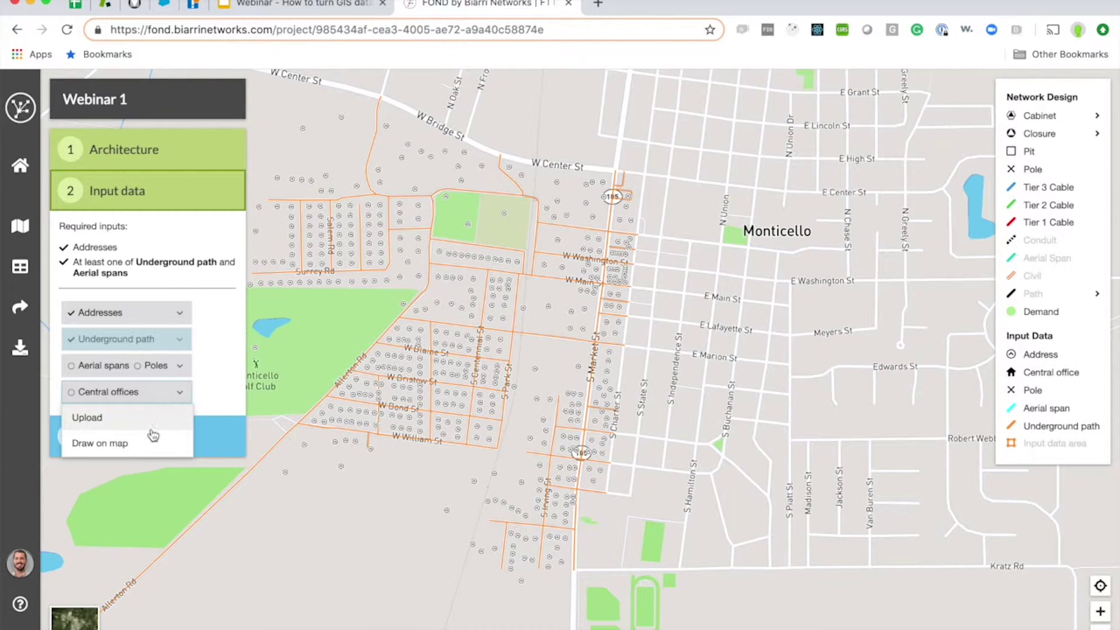
left_click(151, 439)
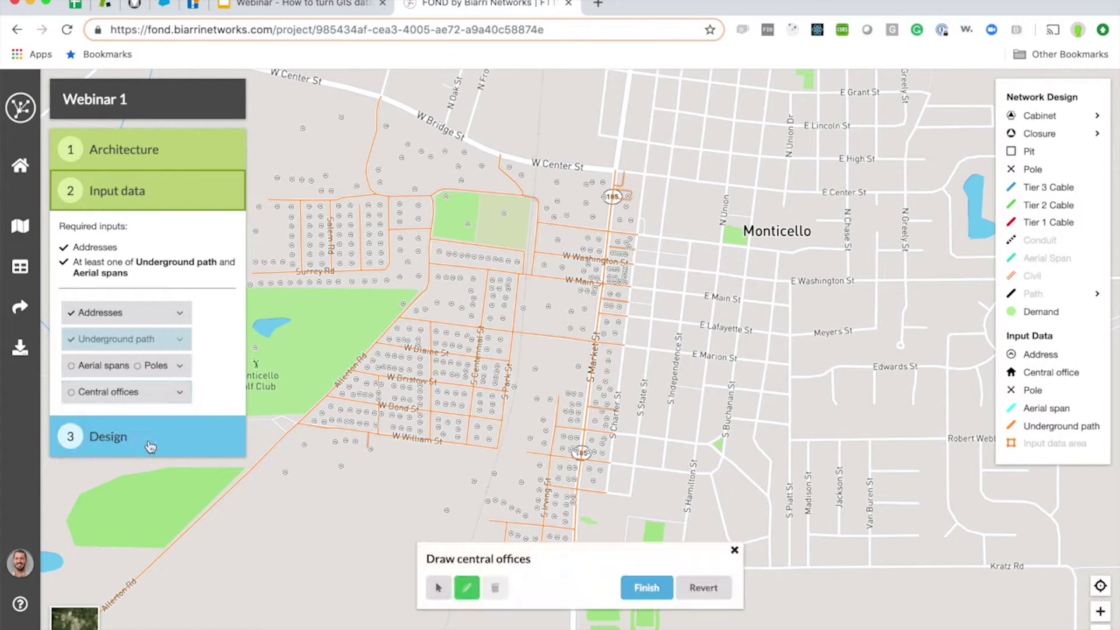
left_click(607, 176)
left_click(640, 591)
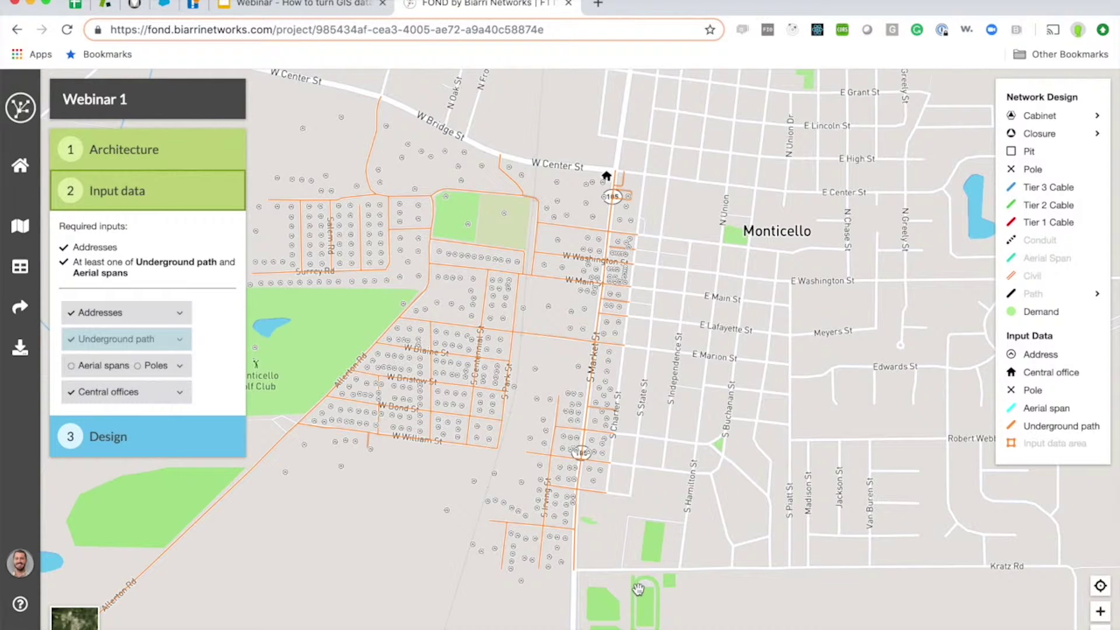
left_click(145, 444)
left_click(160, 286)
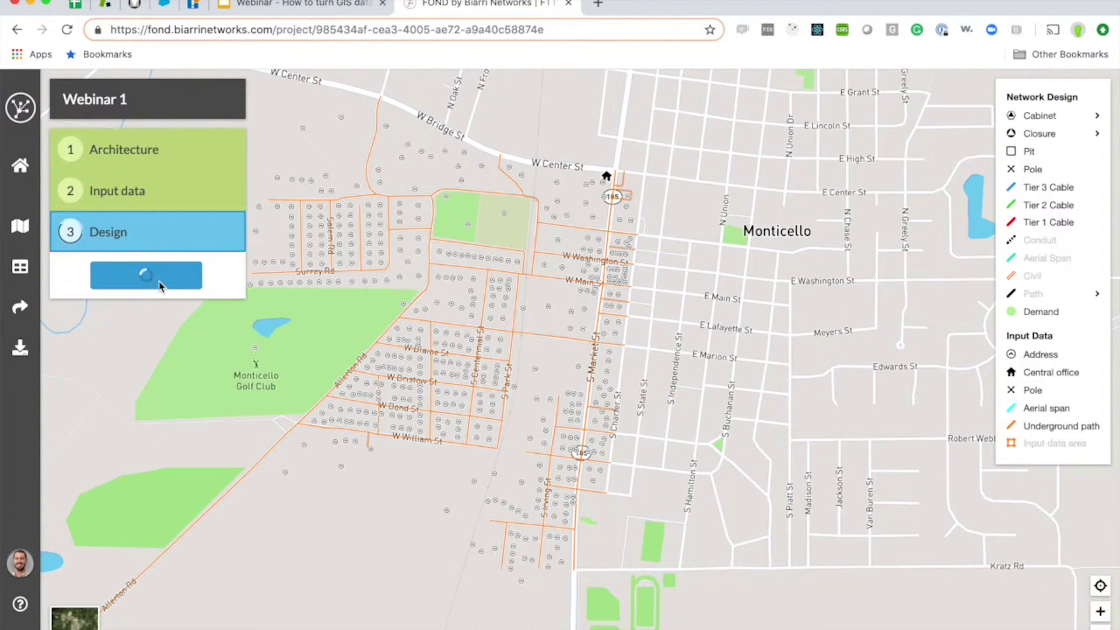
Step: Review the chosen architecture details while the design generates, then return to the progress list
left_click_drag(364, 353, 448, 385)
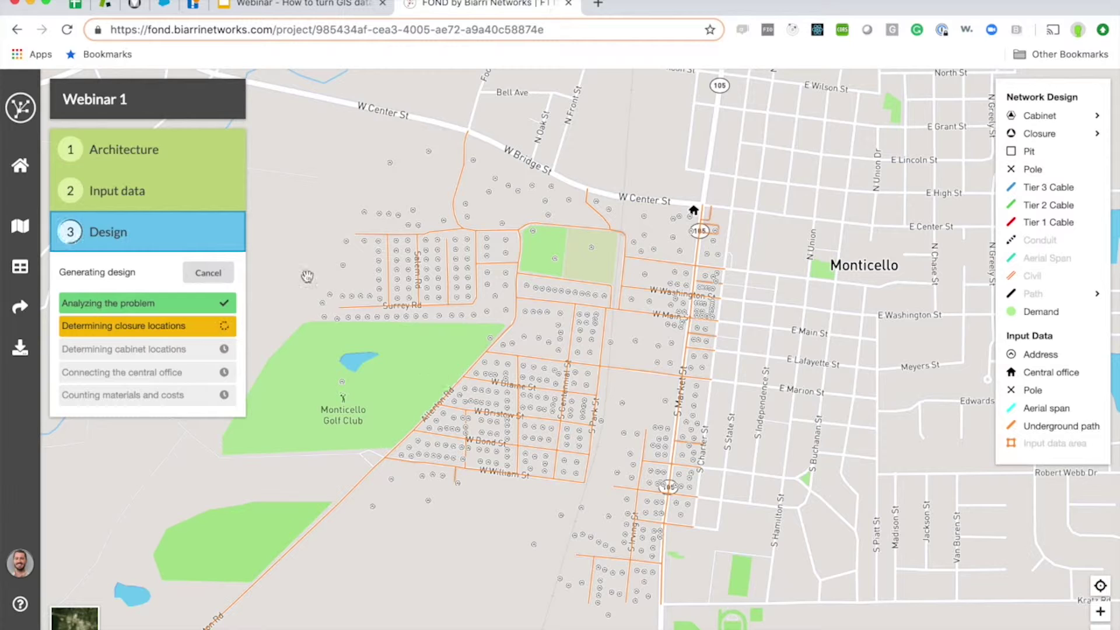
left_click(172, 158)
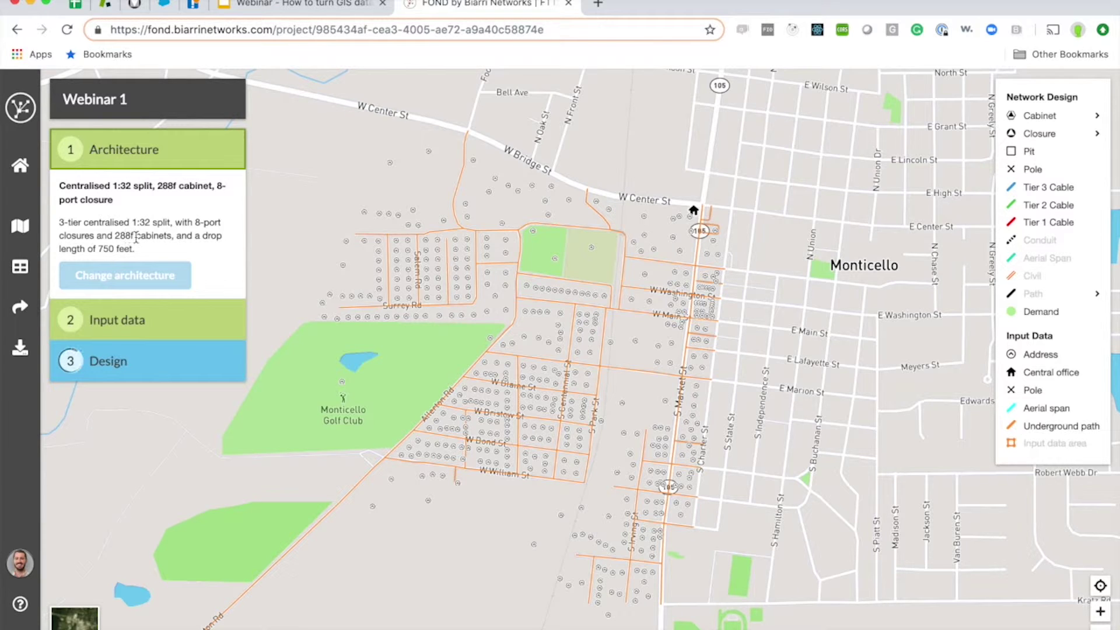
left_click(167, 368)
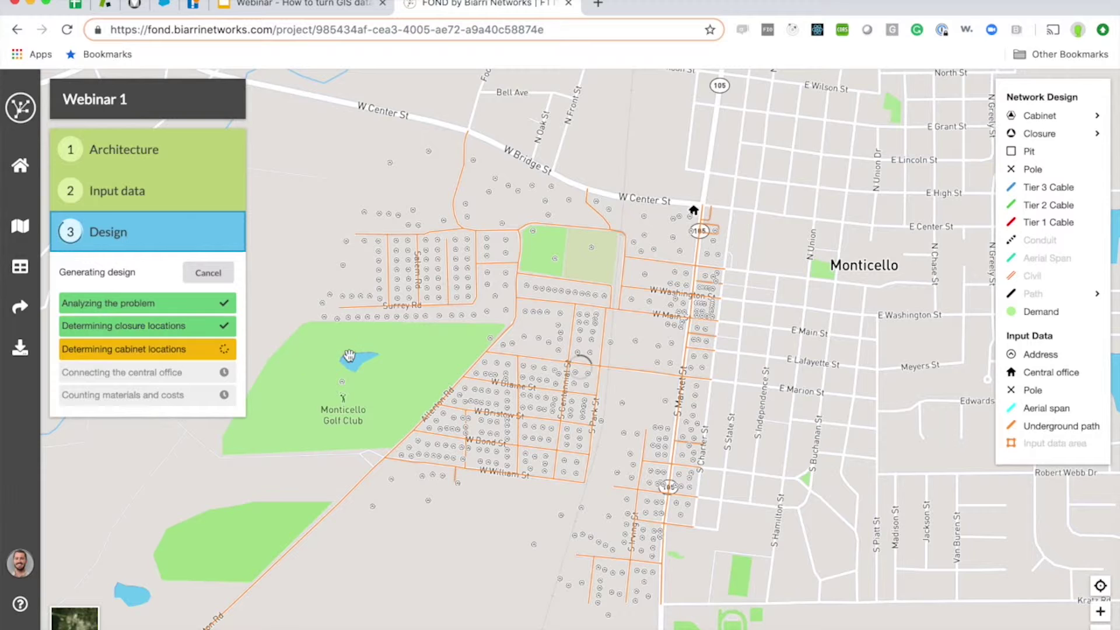